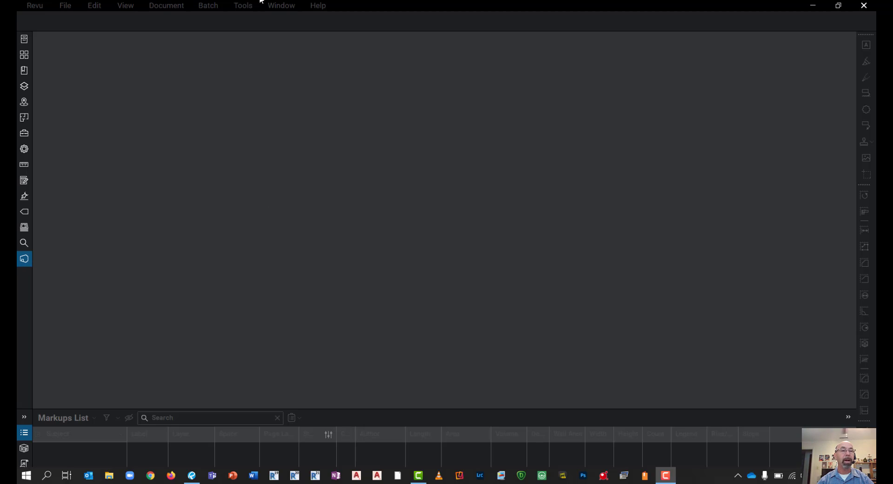
- Start a batch comparison of documents
left_click(208, 6)
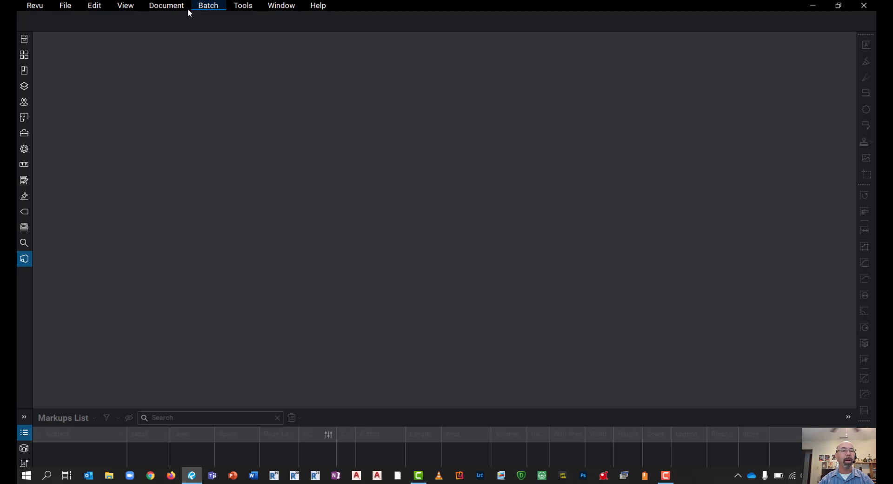
left_click(170, 6)
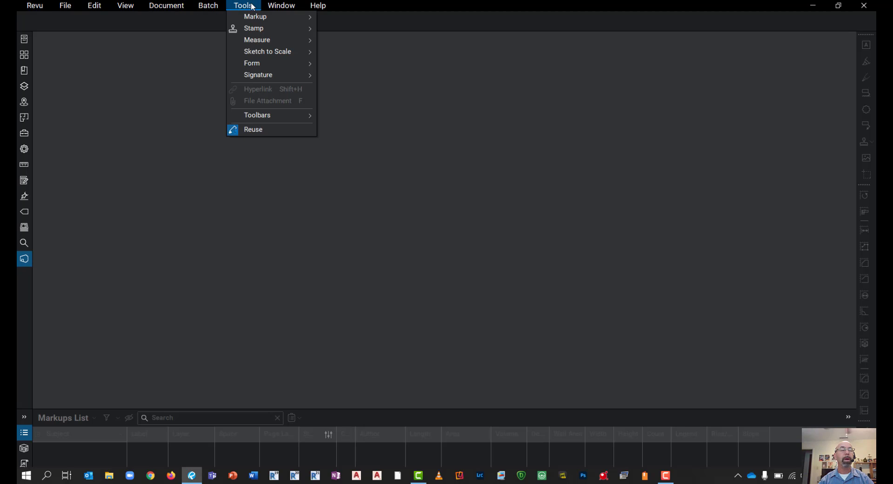
mouse_move(211, 6)
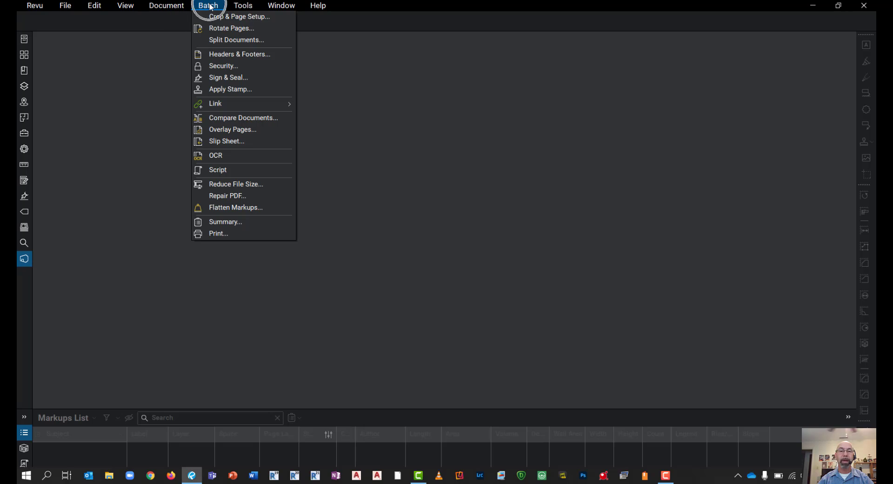
left_click(237, 119)
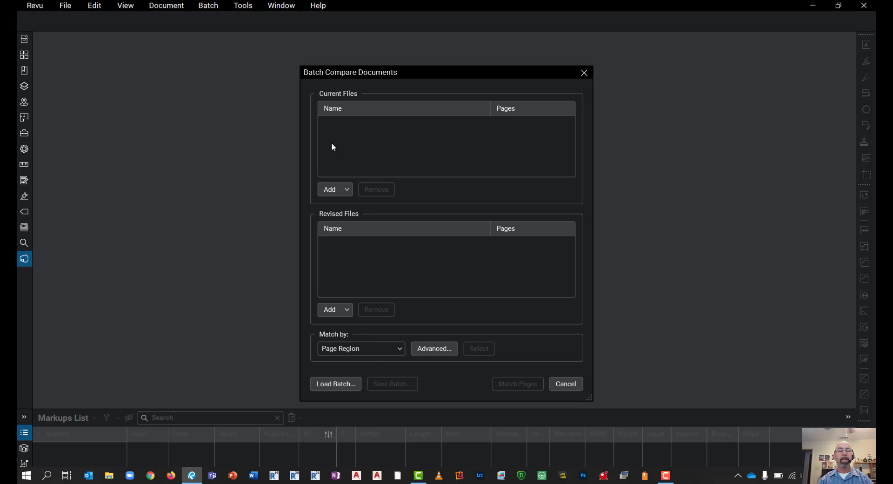
left_click(332, 144)
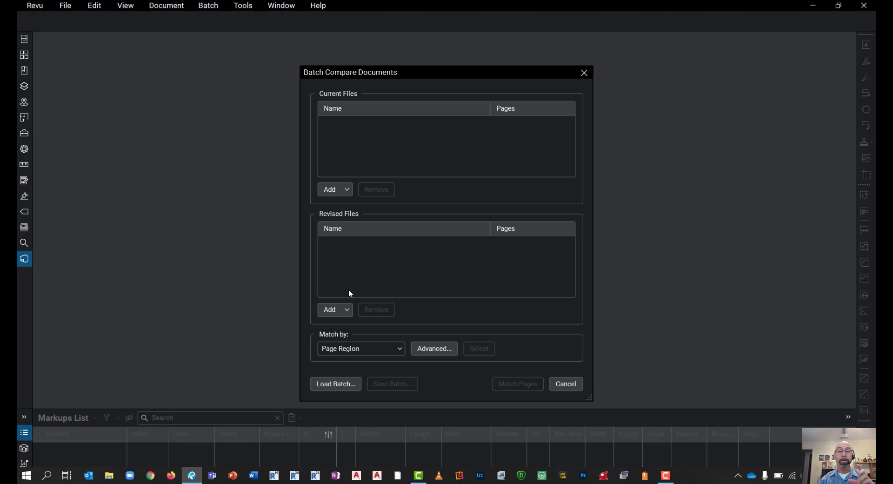
left_click(348, 190)
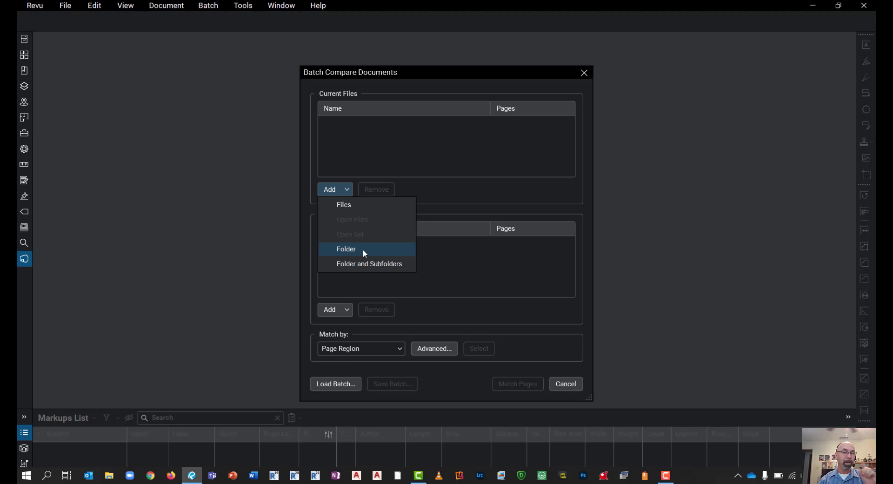
left_click(453, 278)
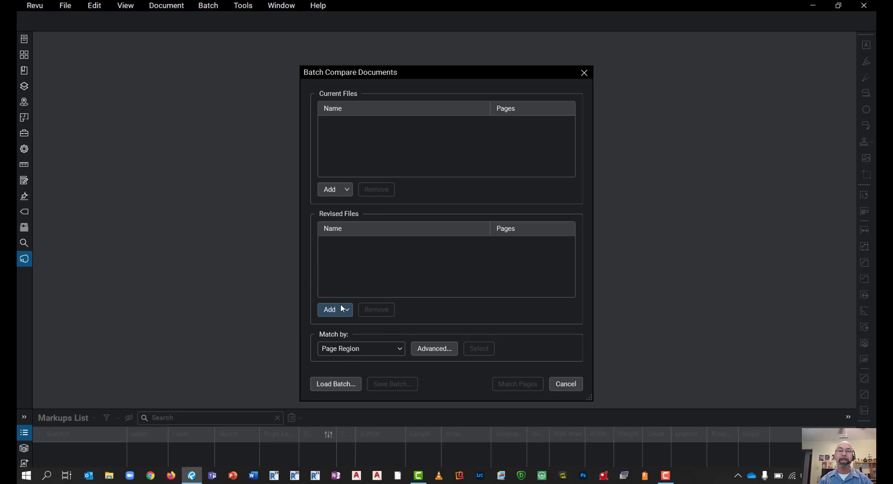
- Add the whole 1-Original folder to the current files of the batch comparison
left_click(349, 188)
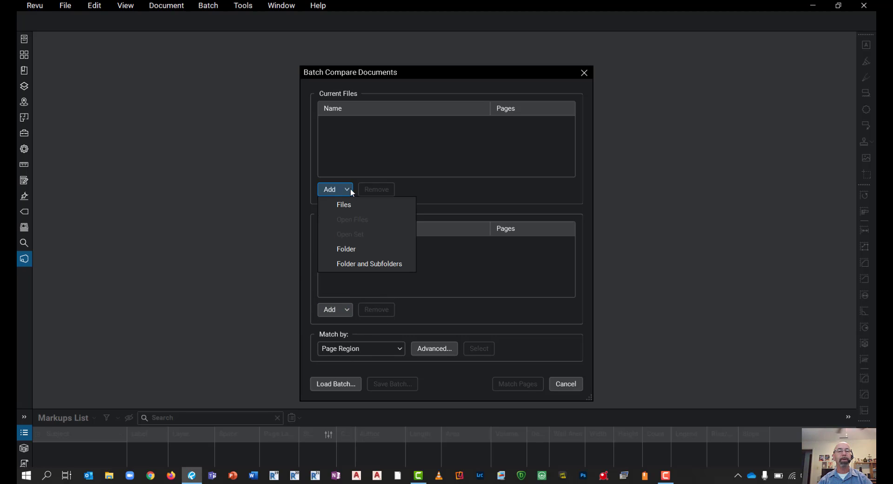
left_click(357, 247)
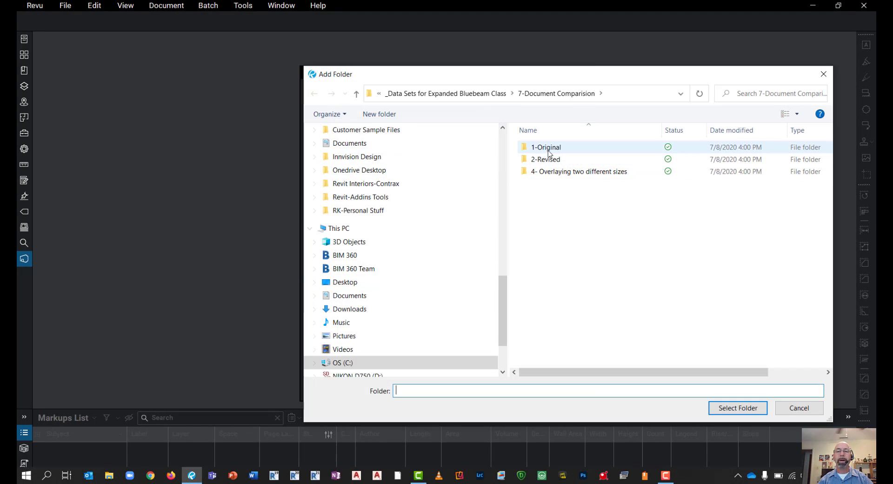
left_click(549, 152)
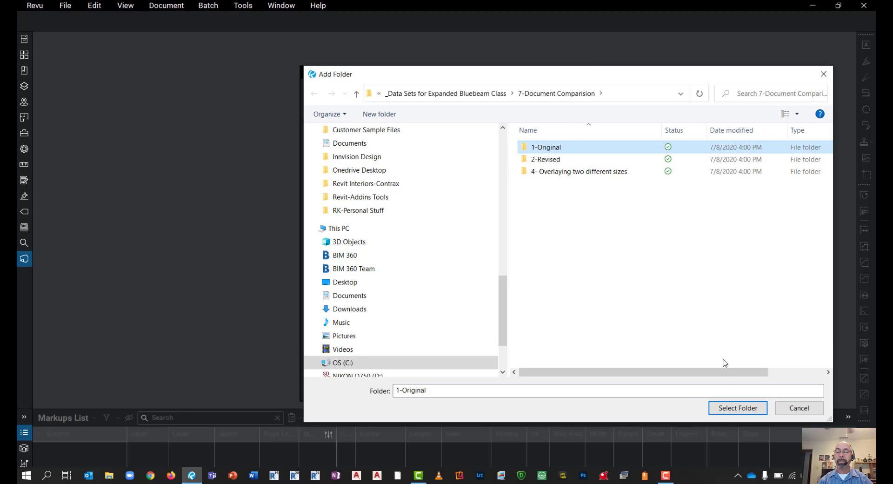
left_click(729, 410)
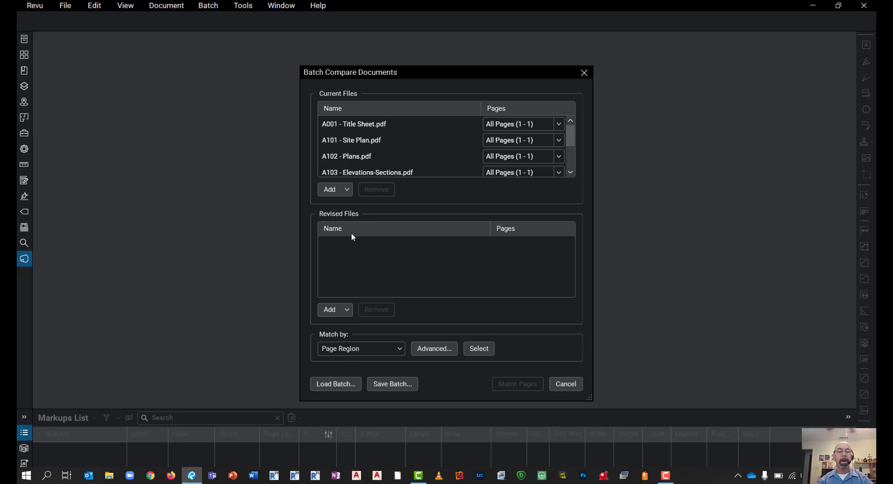
- Add the whole 2-Revised folder to the revised files of the batch comparison
left_click(348, 311)
left_click(355, 369)
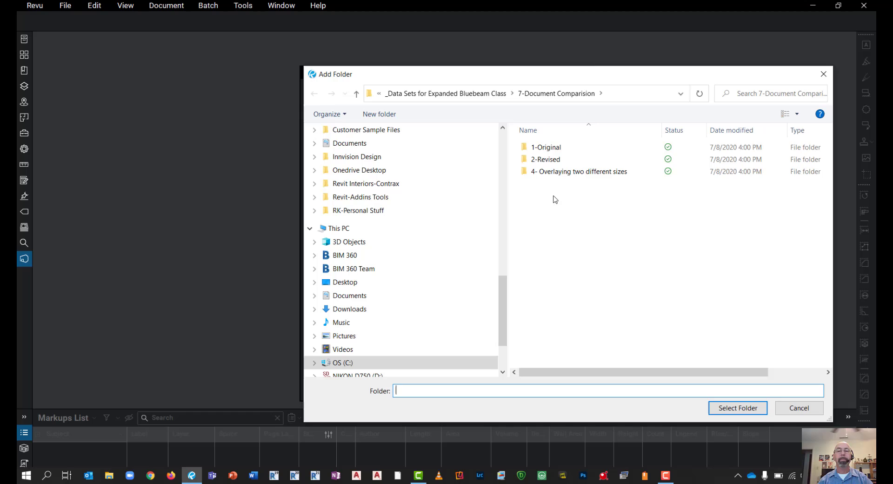
left_click(556, 160)
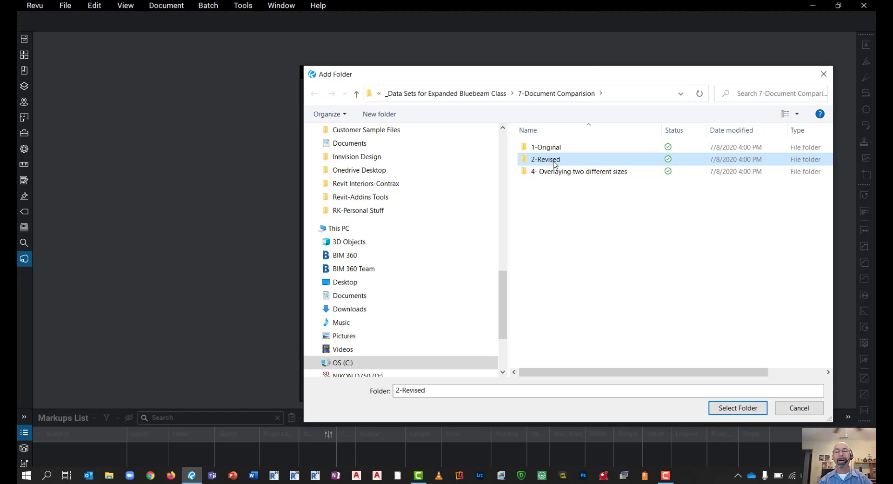
left_click(756, 408)
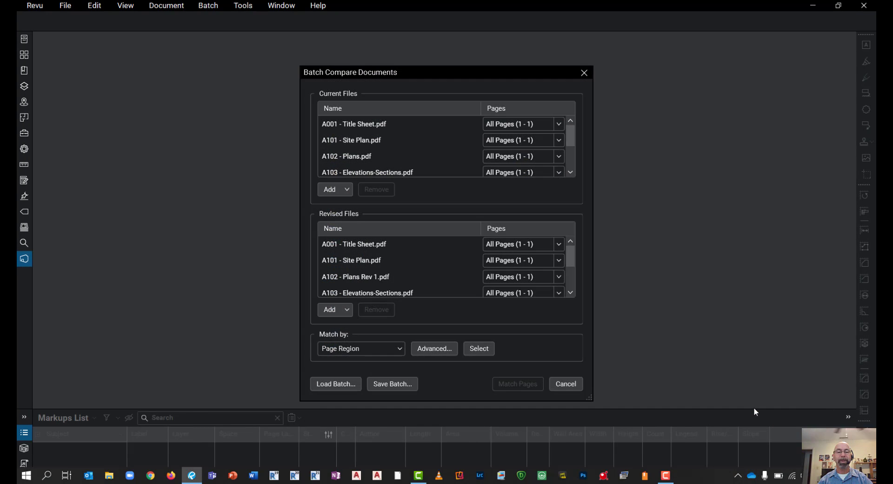
- Choose Page Region as the method for matching current and revised pages
left_click(352, 348)
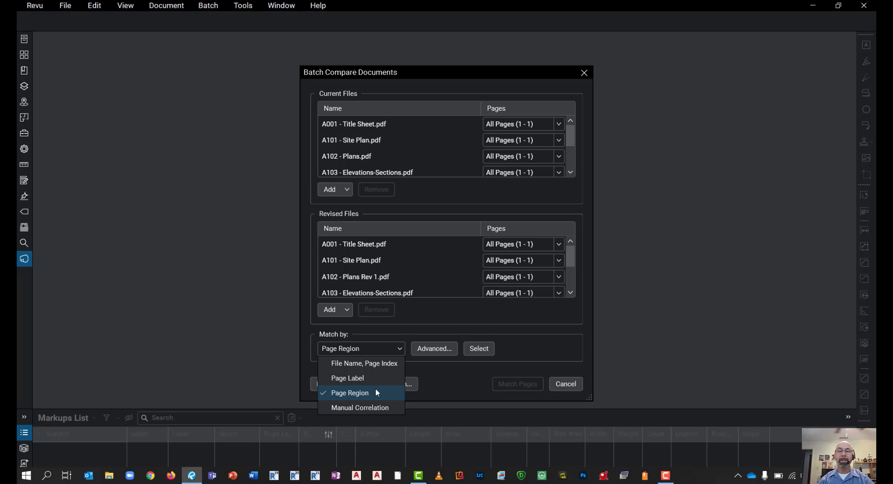
key("ctrl")
key("ctrl")
key("ctrl")
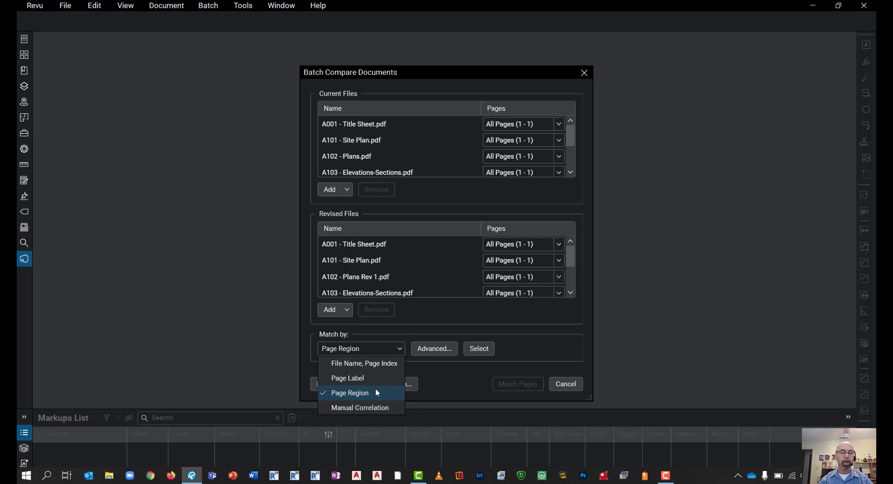
left_click(377, 392)
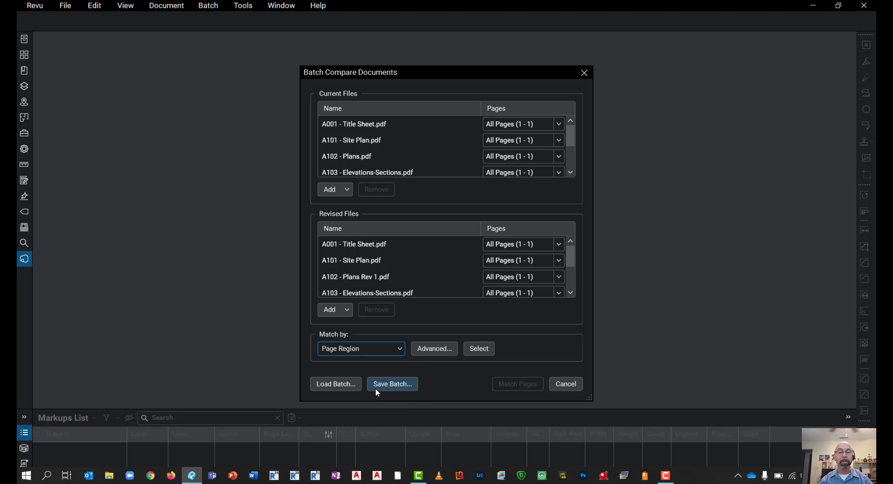
- Define the matching region around sheet number A001 in the title sheet's title block, accept it, and match the pages
left_click(480, 349)
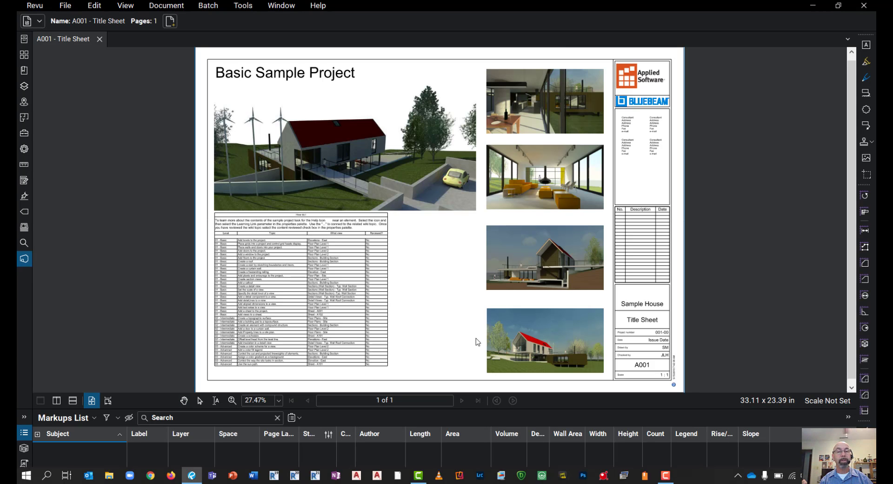
scroll(651, 367, "up", 4)
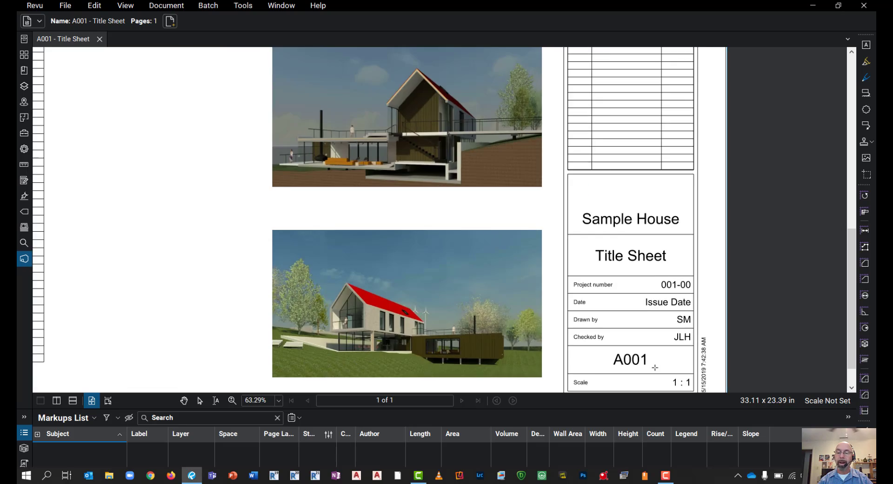
left_click_drag(654, 369, 519, 258)
scroll(518, 257, "up", 2)
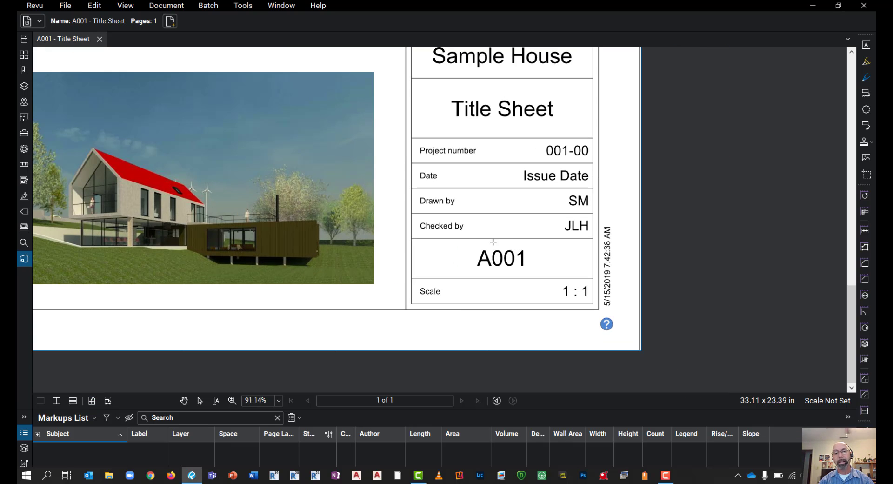
left_click_drag(452, 241, 559, 275)
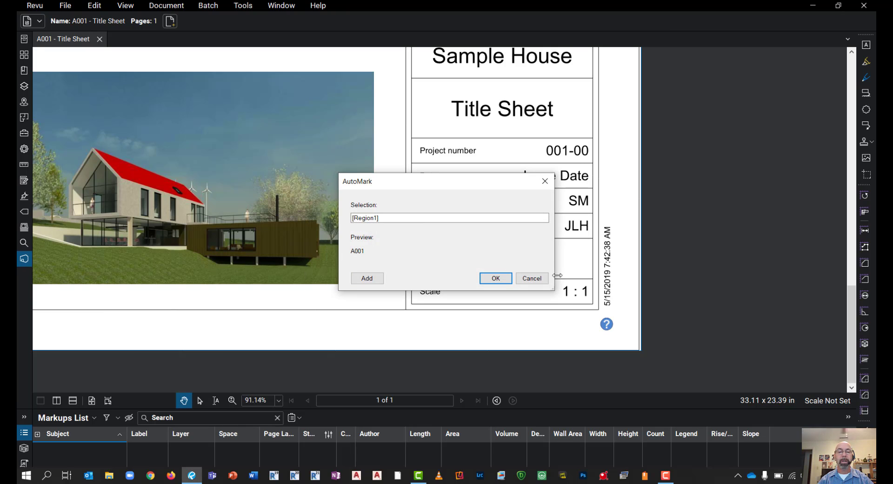
left_click(498, 279)
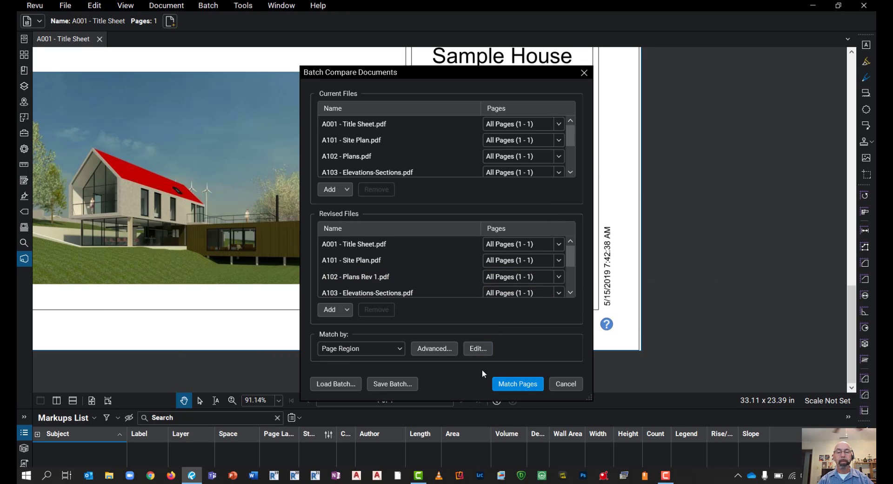
left_click(524, 383)
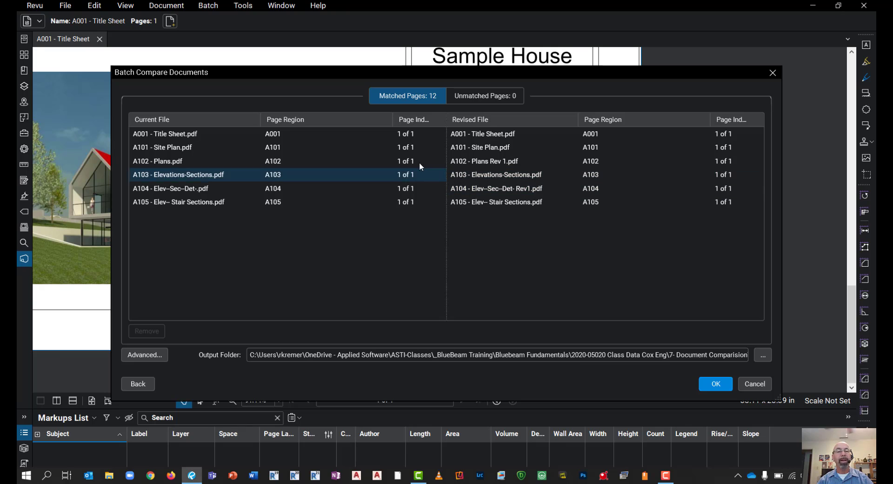
- Review the matched and unmatched page lists, checking how current files pair with revised files by sheet number
left_click(423, 96)
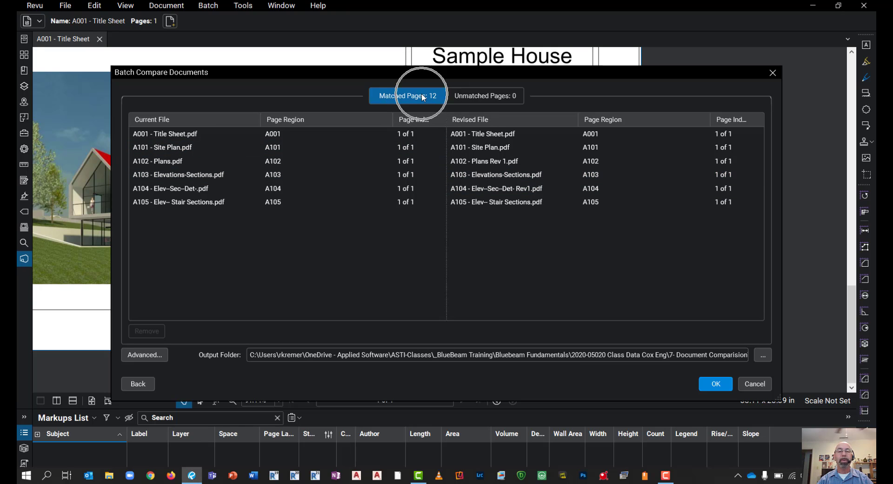
left_click(480, 97)
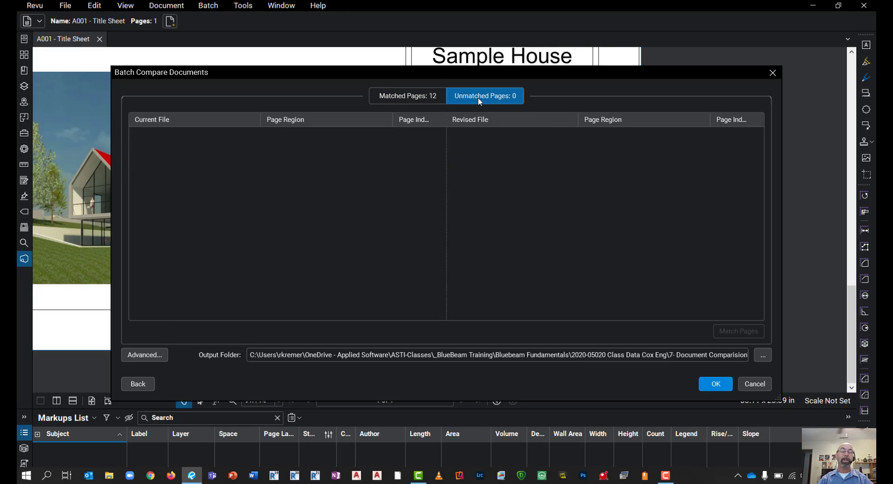
left_click(402, 95)
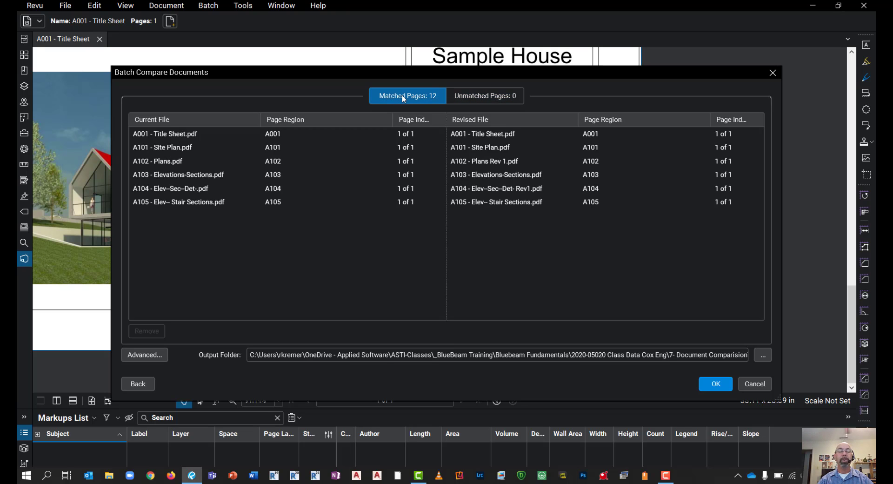
left_click(233, 134)
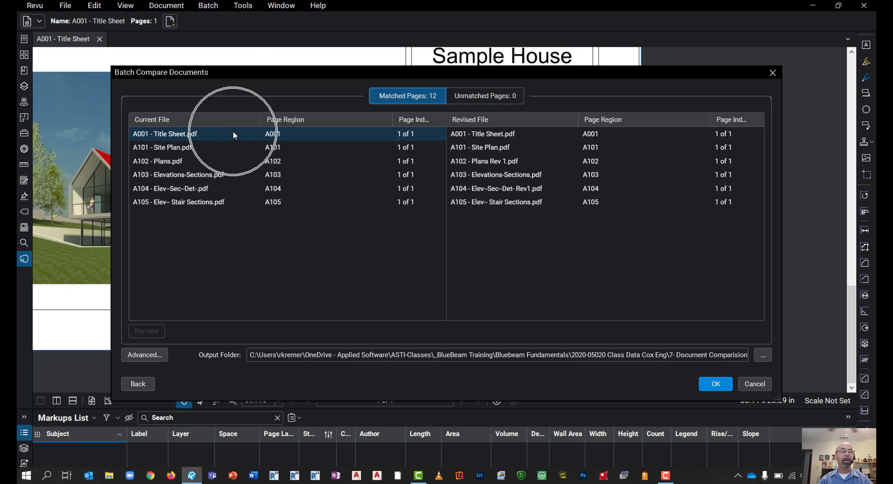
left_click(524, 134)
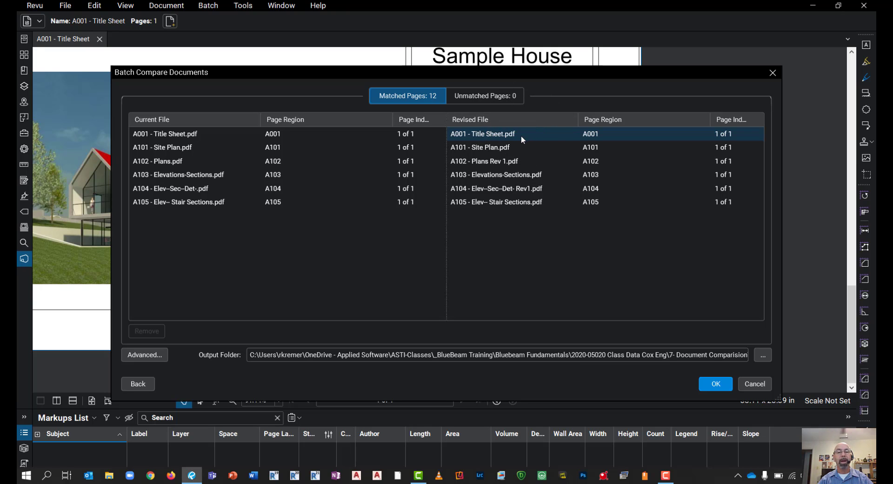
left_click(508, 146)
left_click(363, 161)
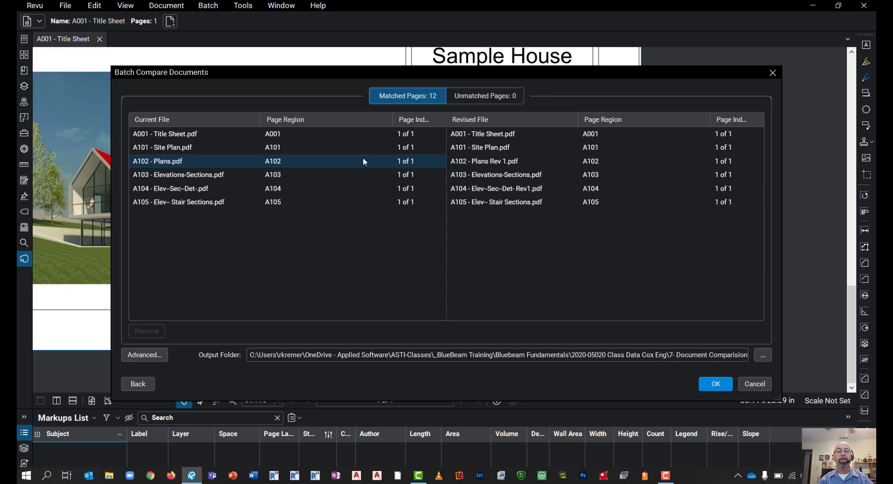
left_click(217, 166)
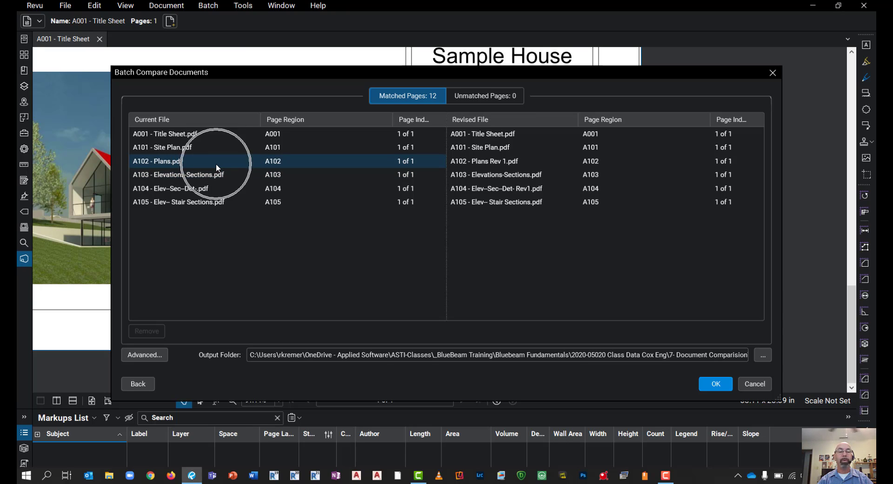
left_click(216, 165)
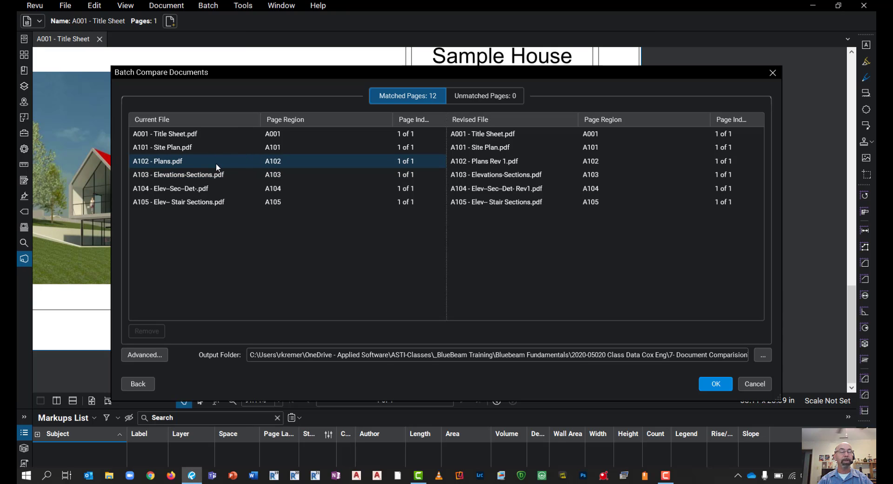
left_click(506, 170)
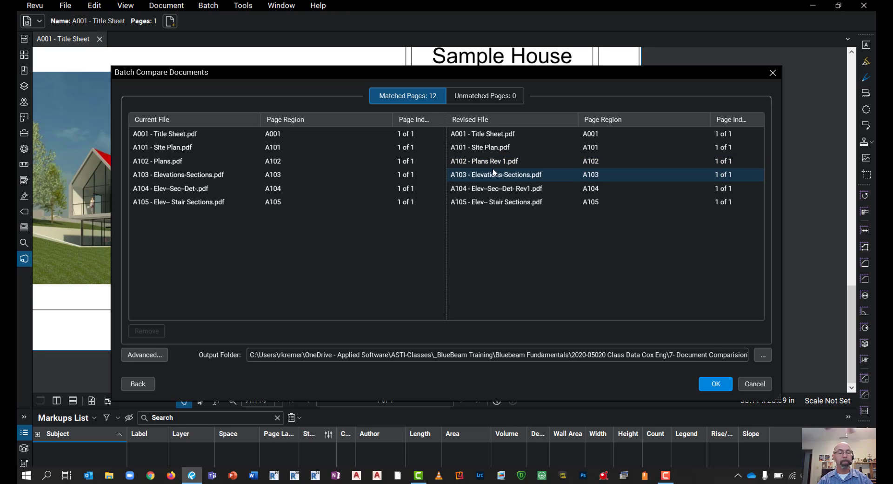
- Create a folder named "new output folder" inside 7- Document Comparision for the batch comparison results
left_click(720, 385)
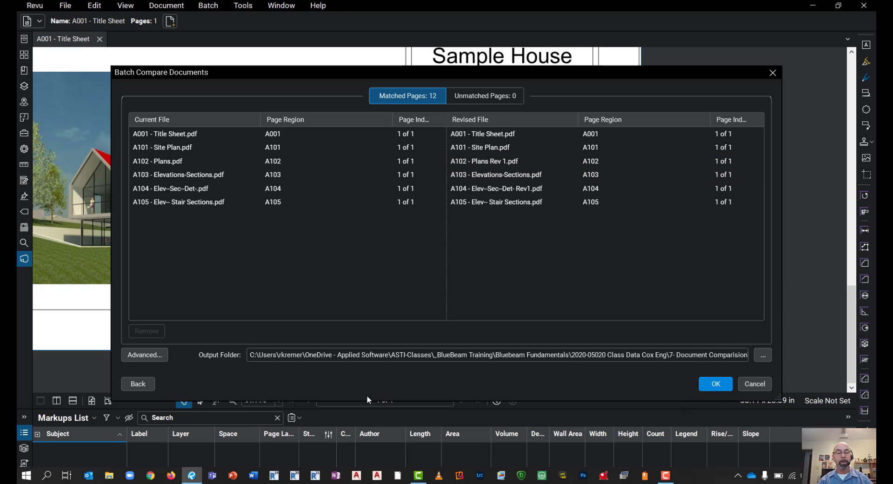
left_click(223, 356)
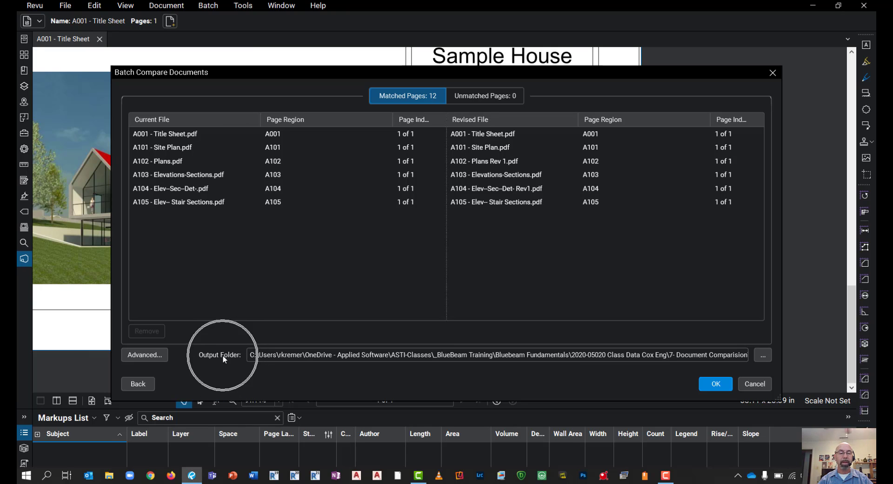
left_click(762, 359)
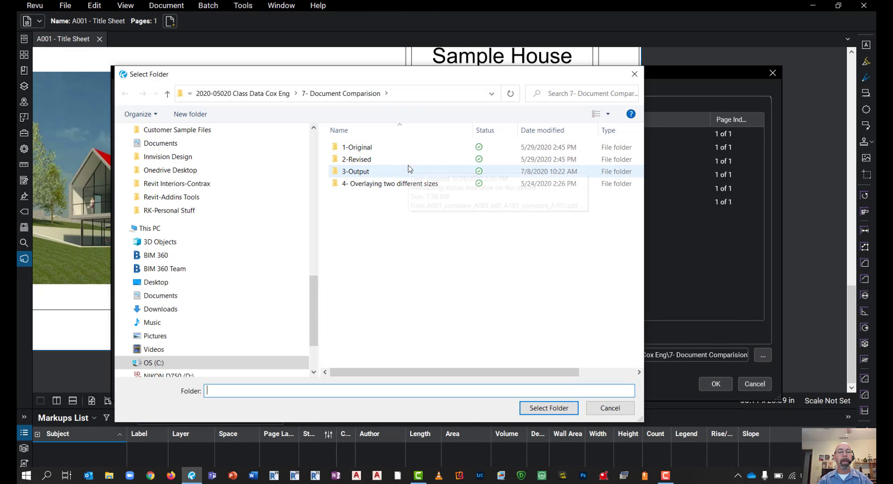
key("ctrl")
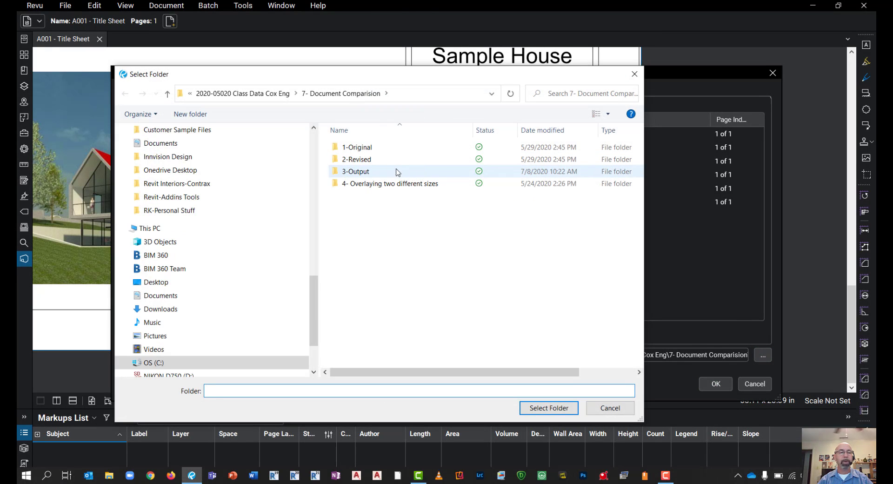
left_click(202, 114)
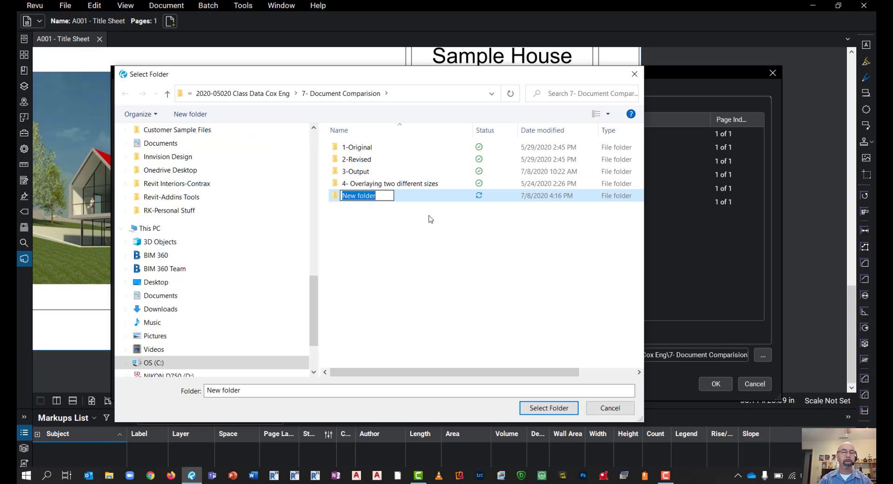
type("new")
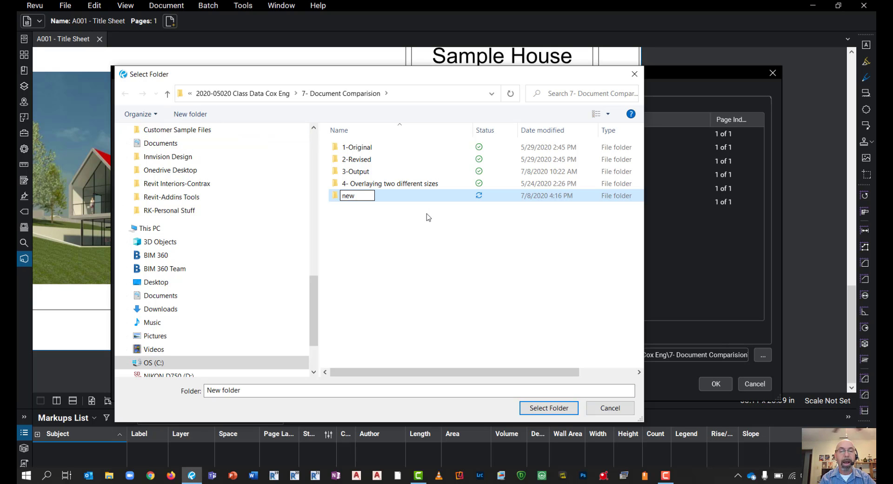
type(" outp")
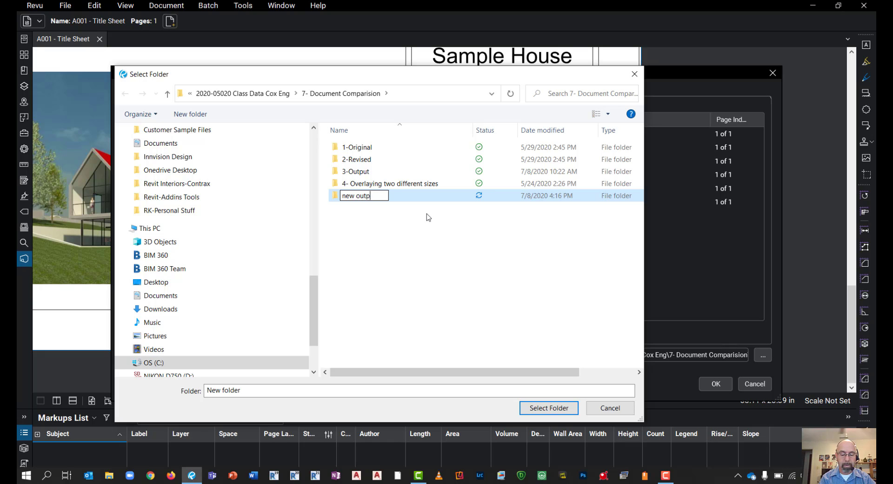
type("ut folder")
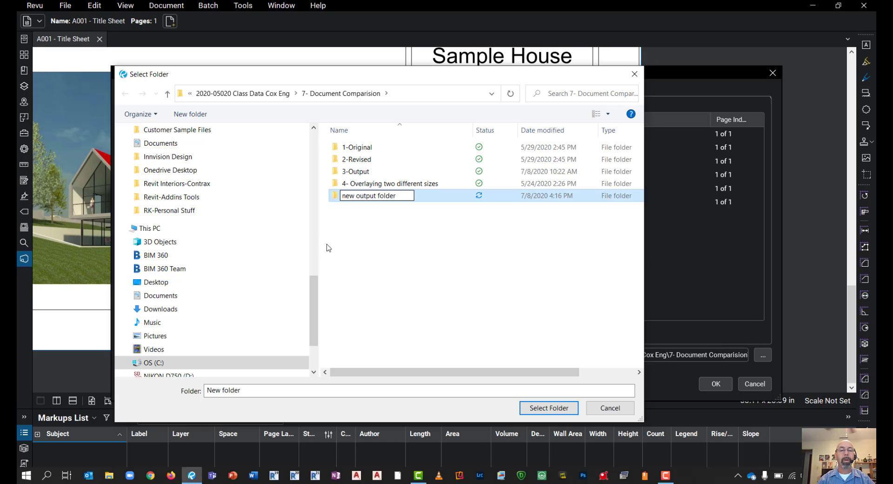
key("Return")
- Set "new output folder" as the comparison's output location and run the batch comparison on the matched pages
left_click(346, 199)
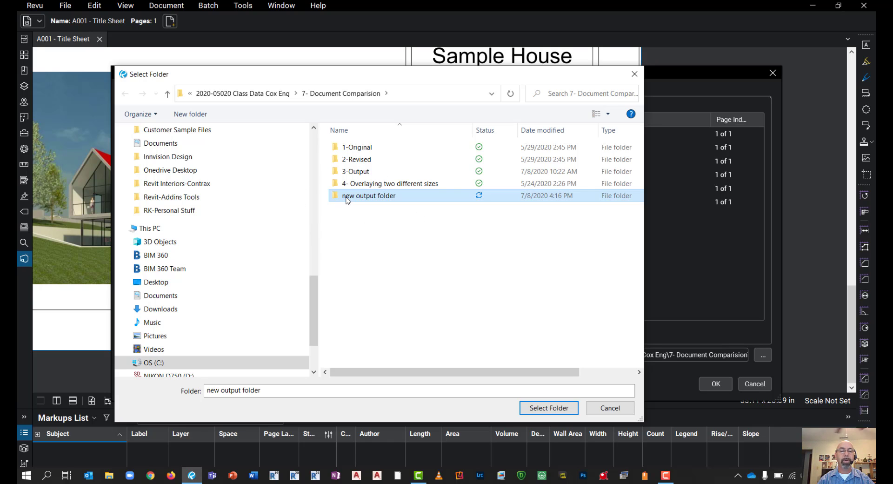
double_click(347, 197)
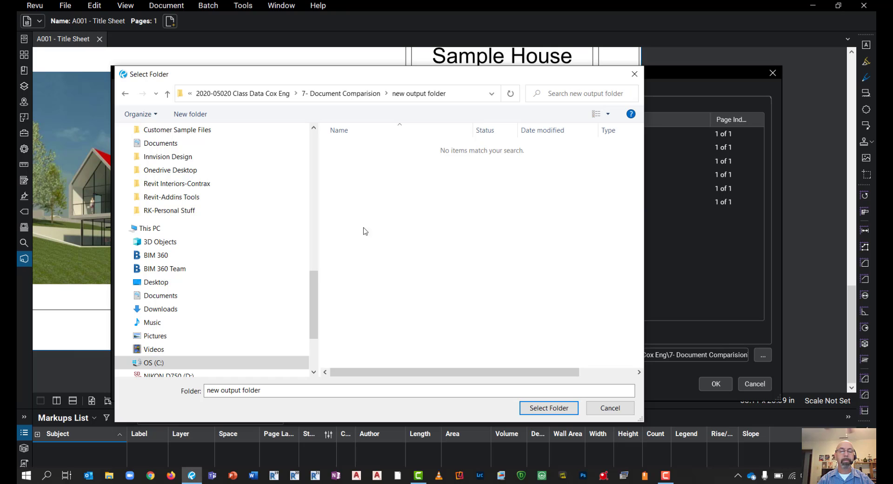
left_click(549, 408)
left_click(715, 384)
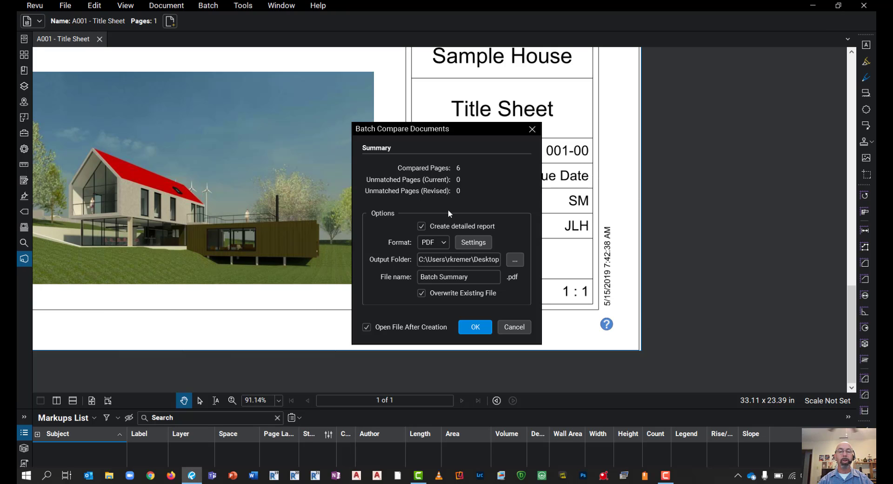
- Generate the detailed PDF report named Batch Summary and review the differences listed for each sheet
left_click(475, 327)
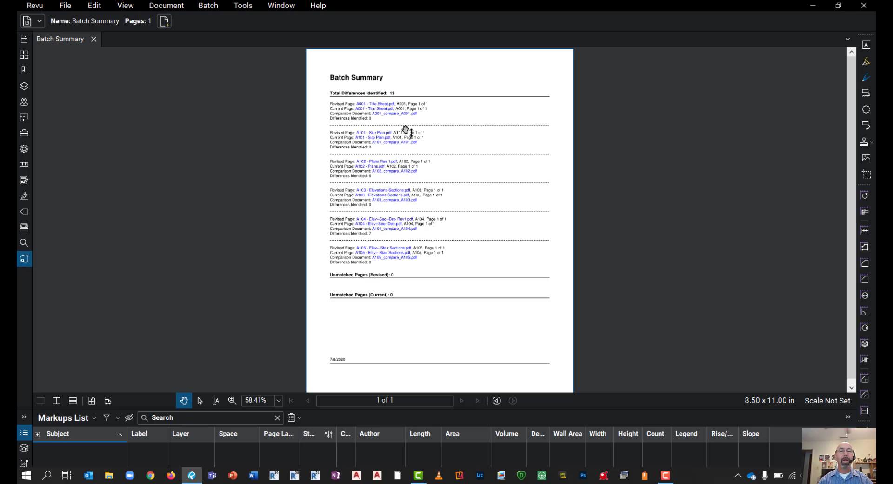
scroll(380, 112, "up", 3)
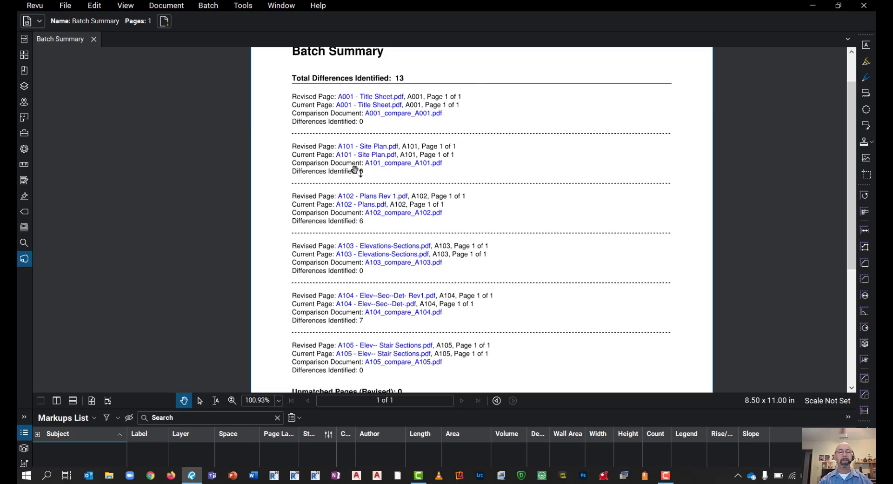
key("ctrl")
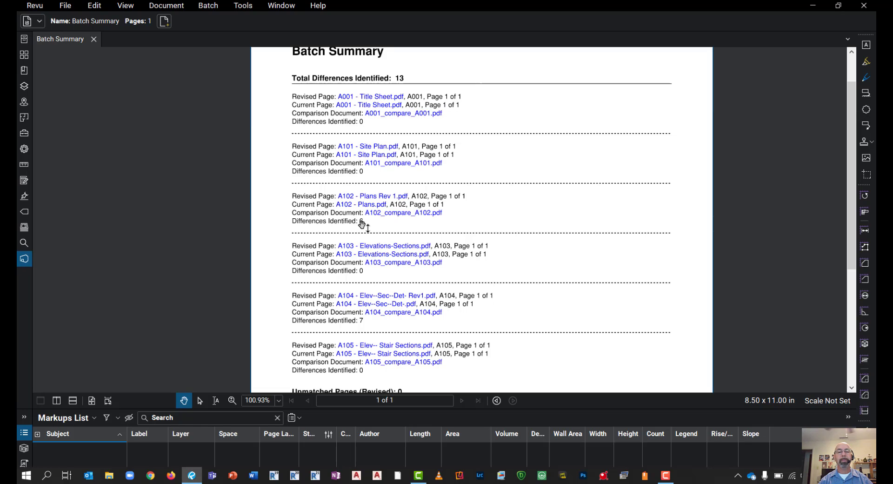
key("ctrl")
- Open A102_compare_A102.pdf from the summary, examine the clouded differences on the Level 1 and Level 2 plans, and close it
left_click(399, 214)
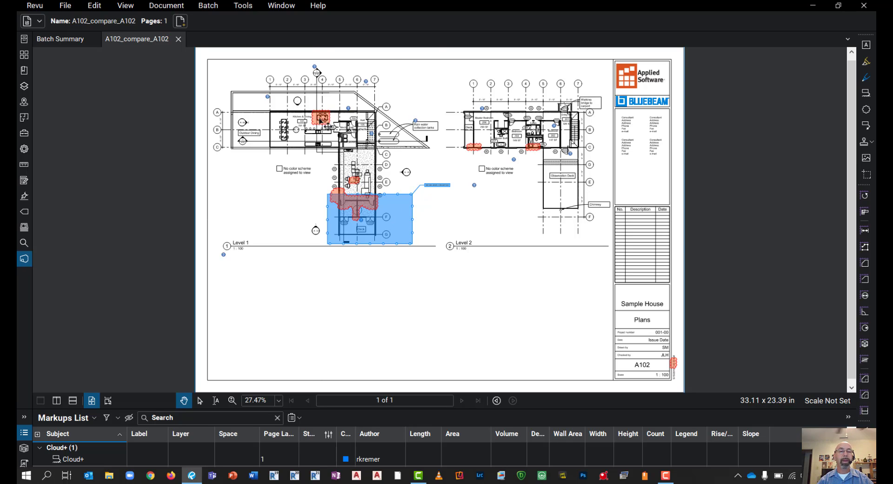
scroll(325, 122, "up", 3)
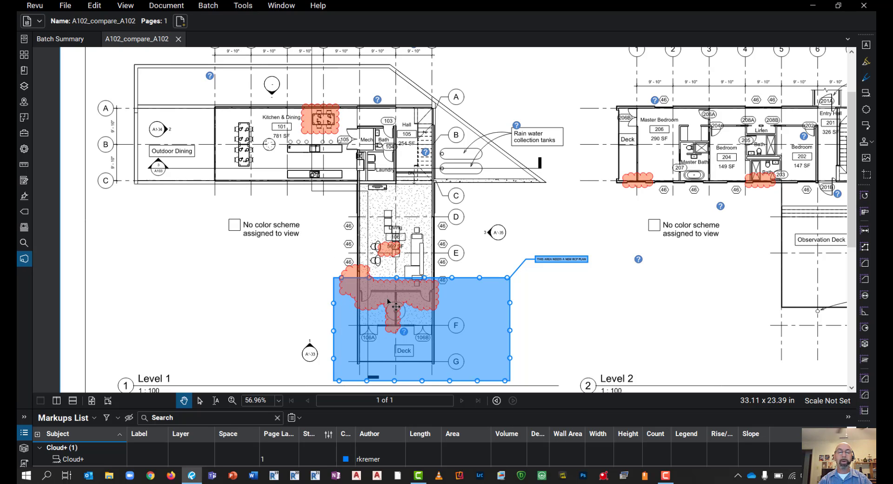
scroll(396, 307, "down", 3)
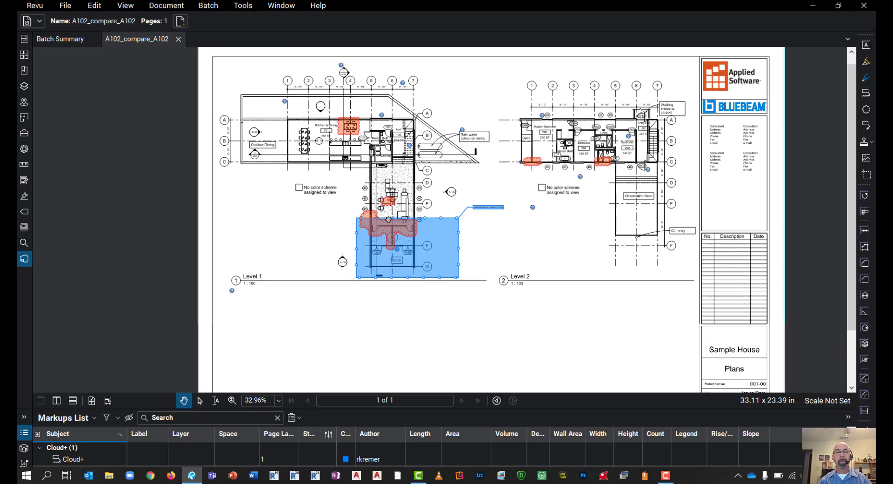
left_click(178, 39)
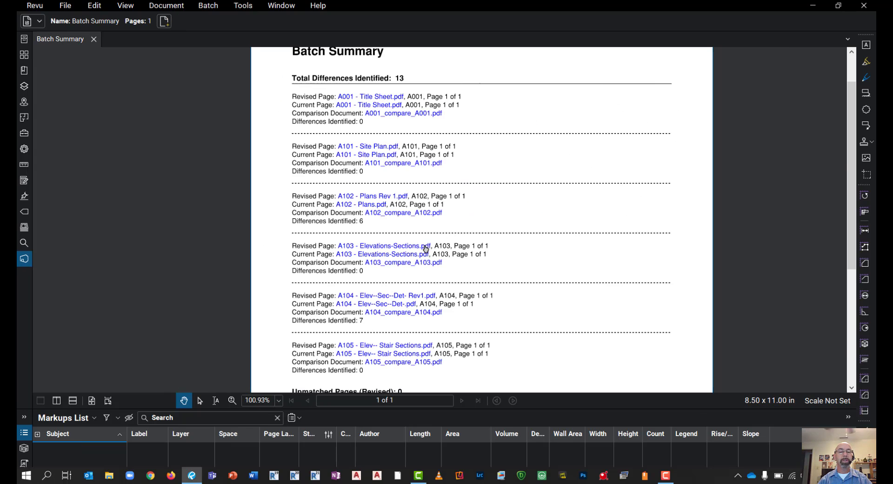